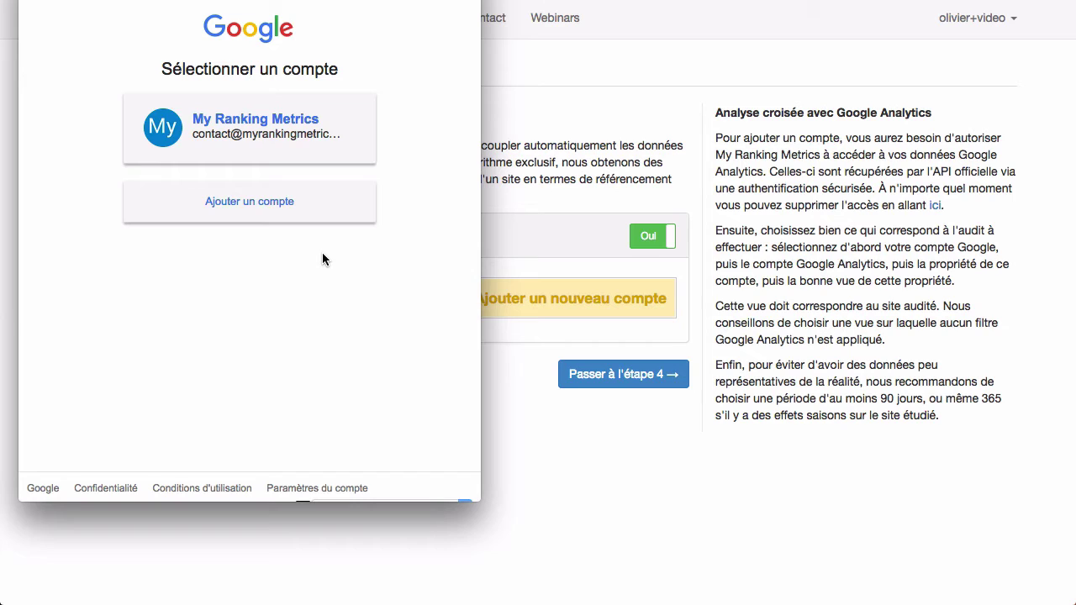
Choose the My Ranking Metrics Google account and authorize GA RMTech to access its Google Analytics data
click(287, 122)
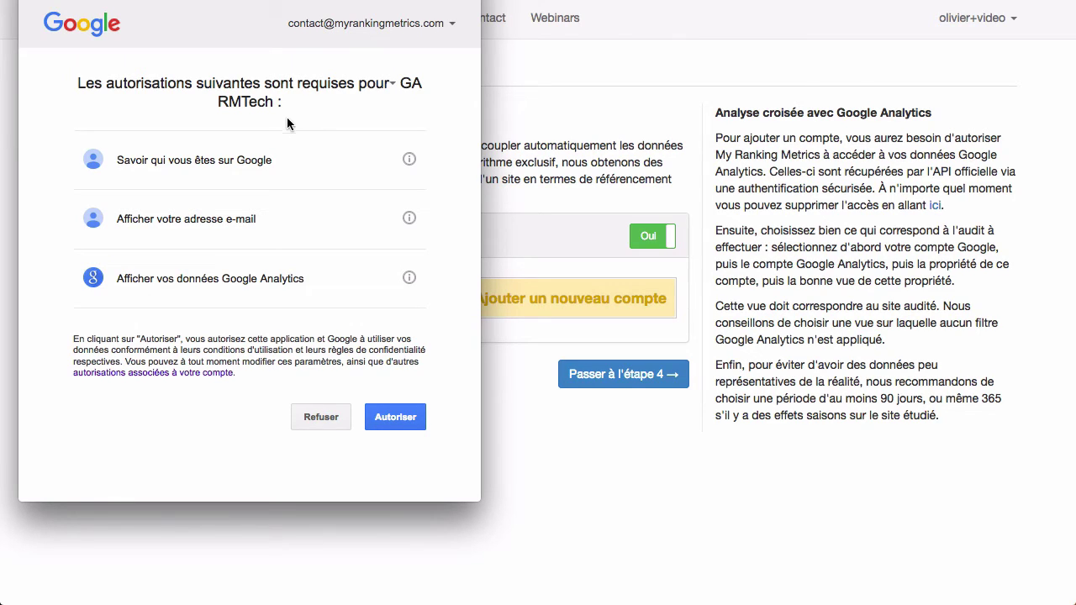
click(411, 423)
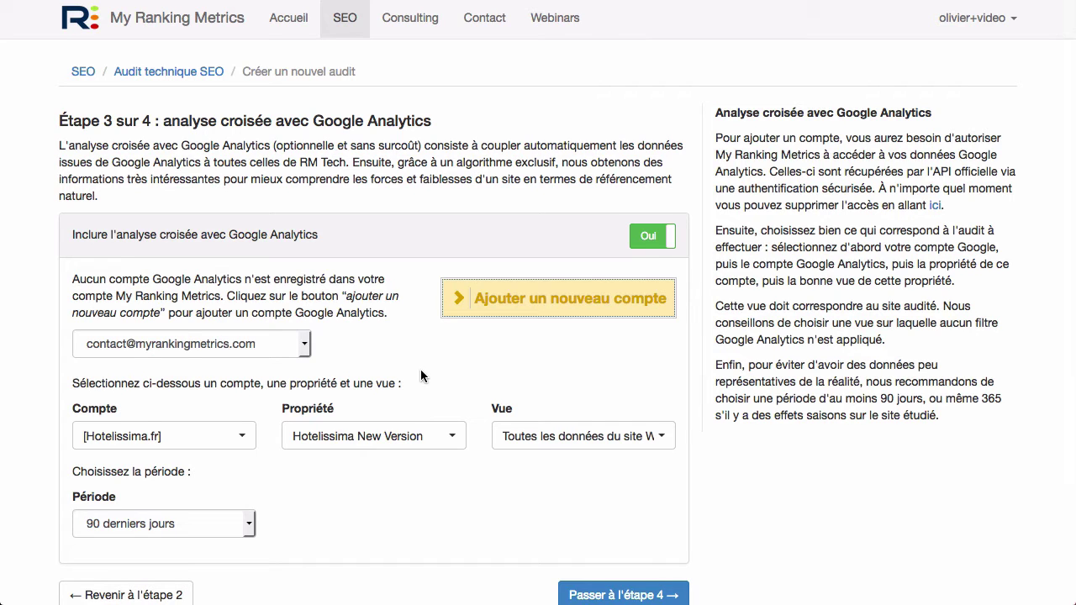
Review the account and property choices, keeping [Hotelissima.fr] and Hotelissima New Version, and select the view Toutes les données du site Web
scroll(393, 349, down, 3)
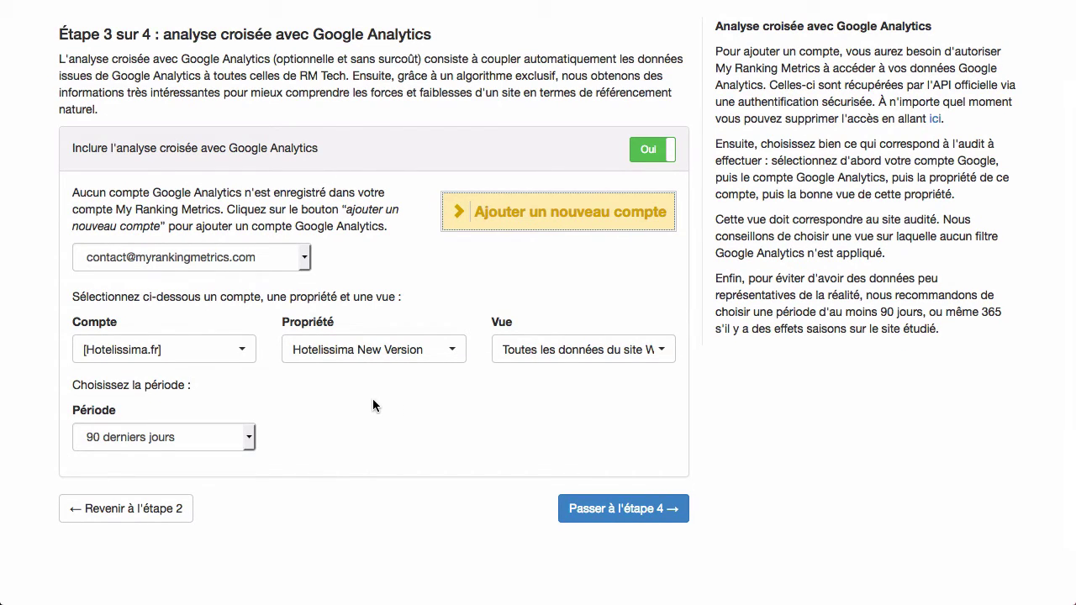
scroll(373, 405, down, 1)
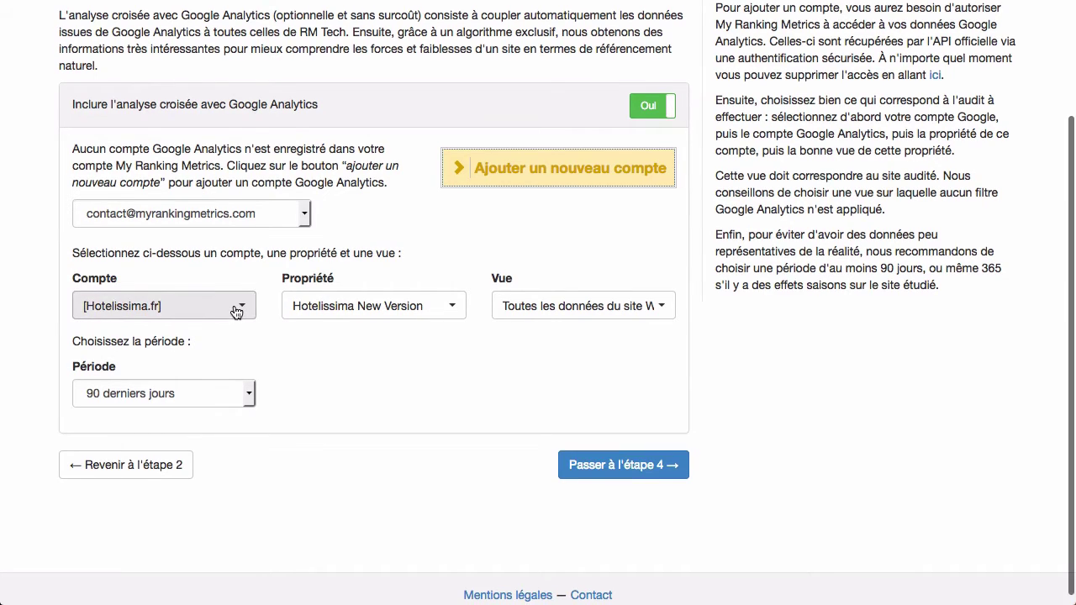
click(236, 310)
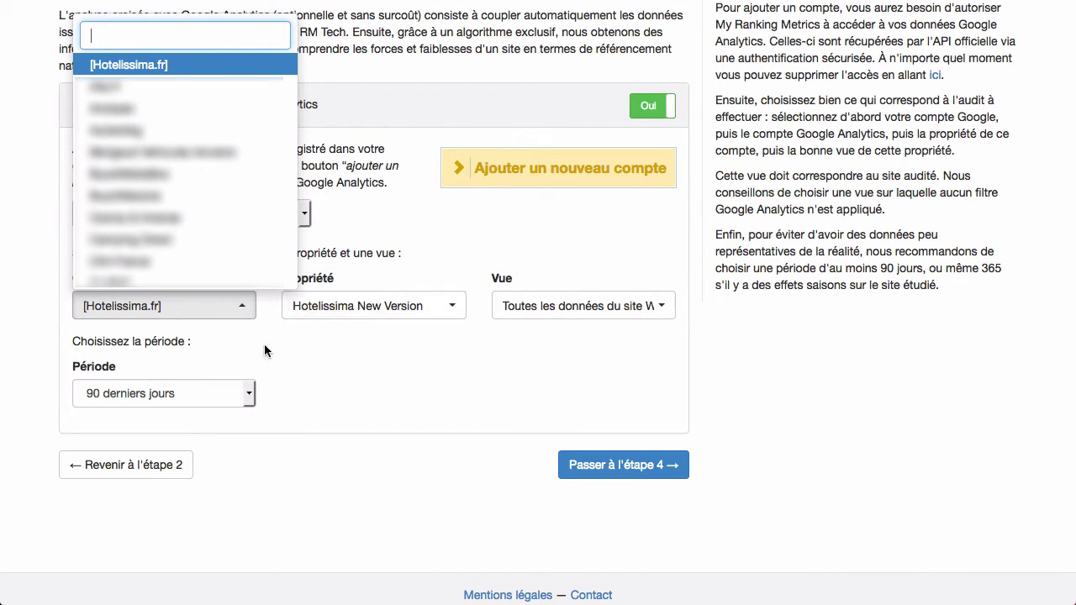
click(307, 349)
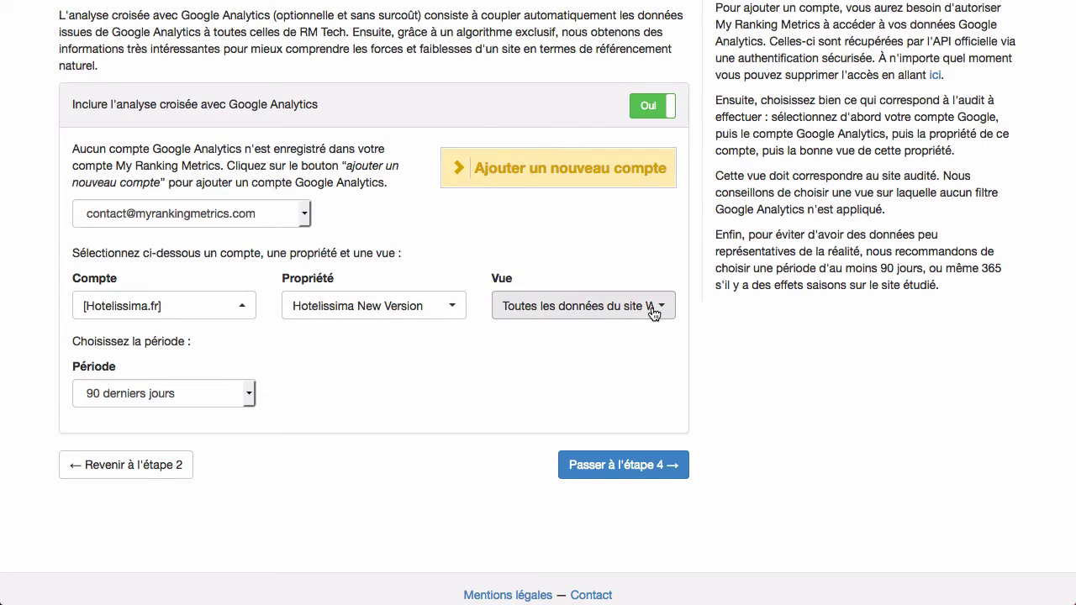
click(455, 307)
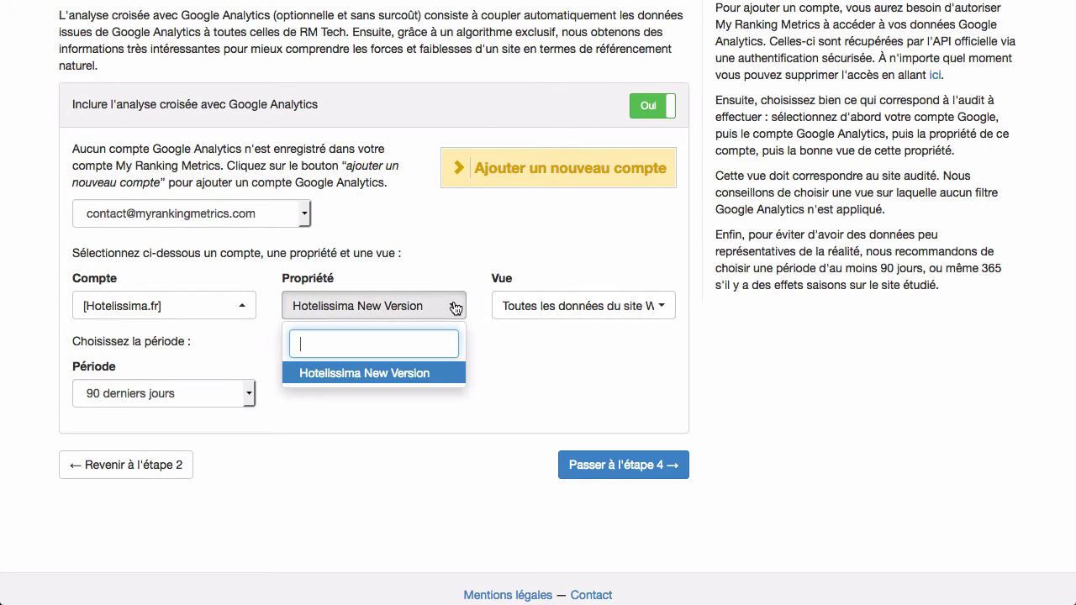
click(533, 336)
click(630, 306)
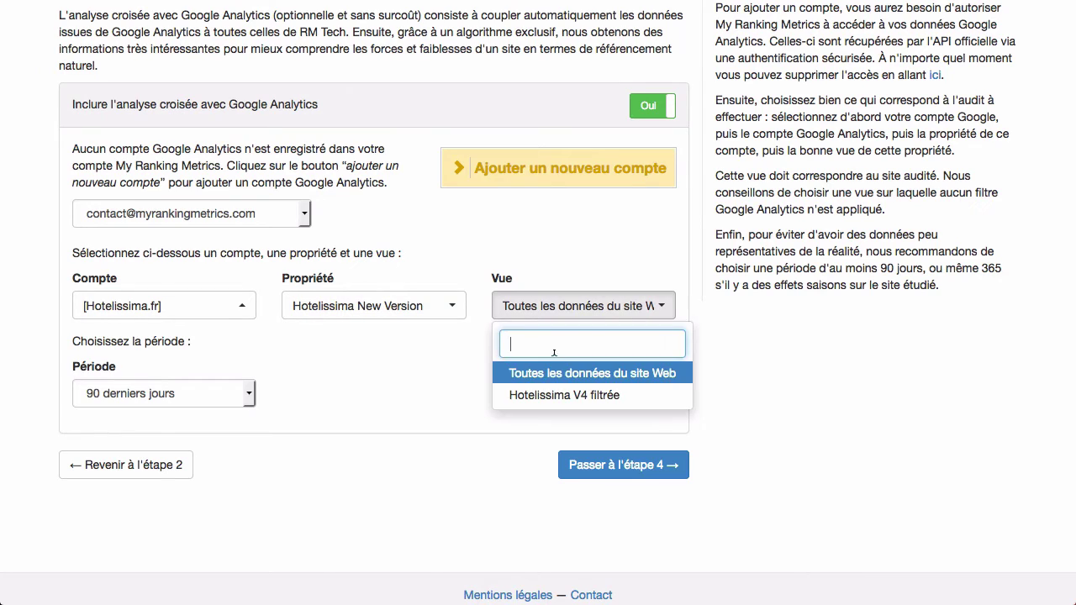
click(528, 374)
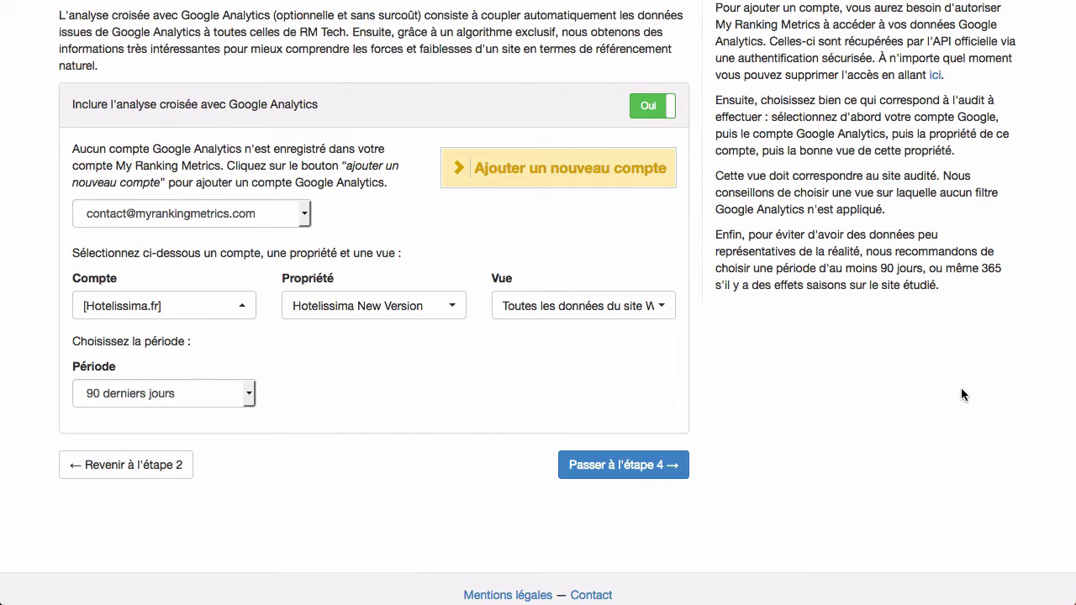
Switch the analysis period to Dates personnalisées and open the date calendars
click(234, 394)
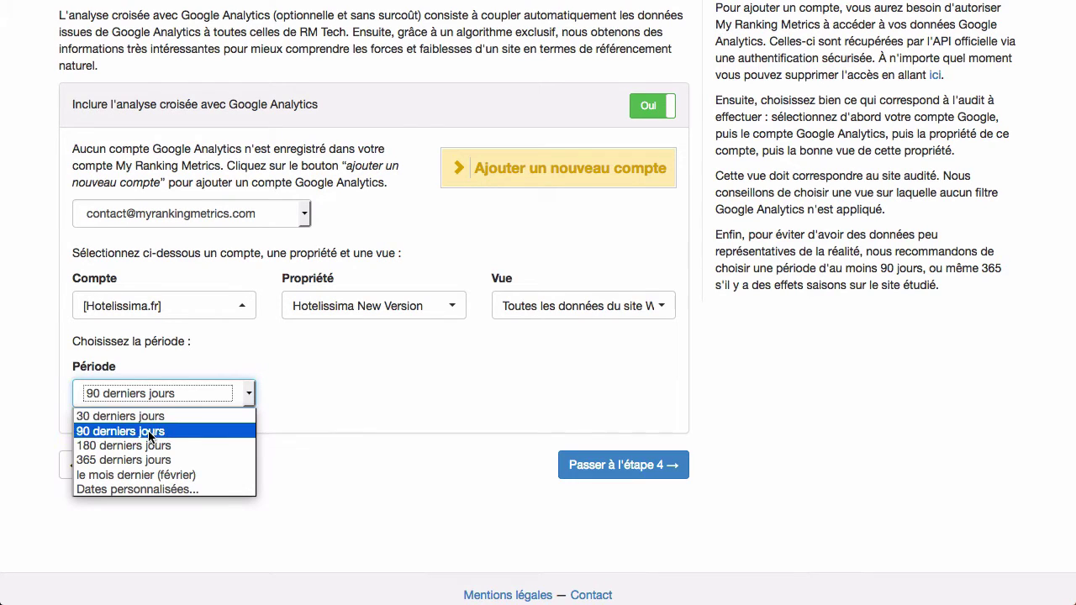
click(181, 491)
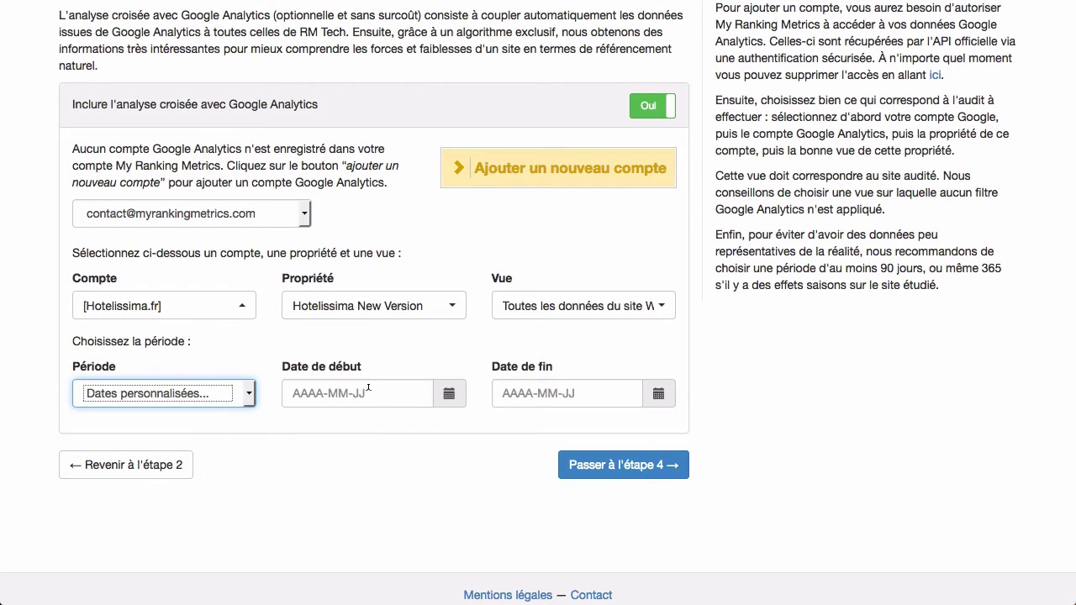
click(446, 399)
click(496, 393)
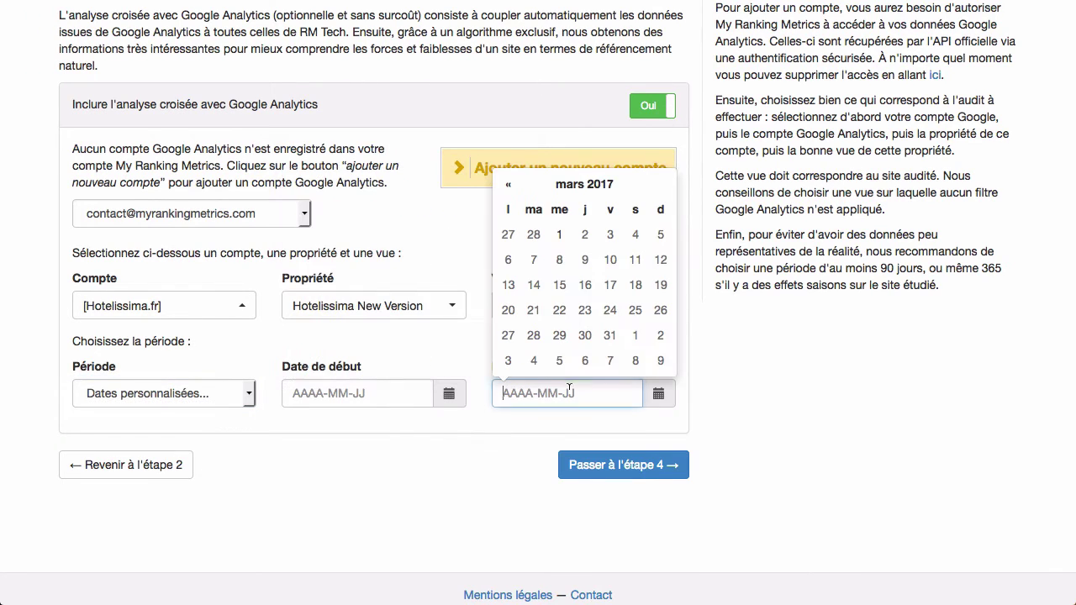
Set the analysis period to 90 derniers jours
click(234, 390)
click(145, 432)
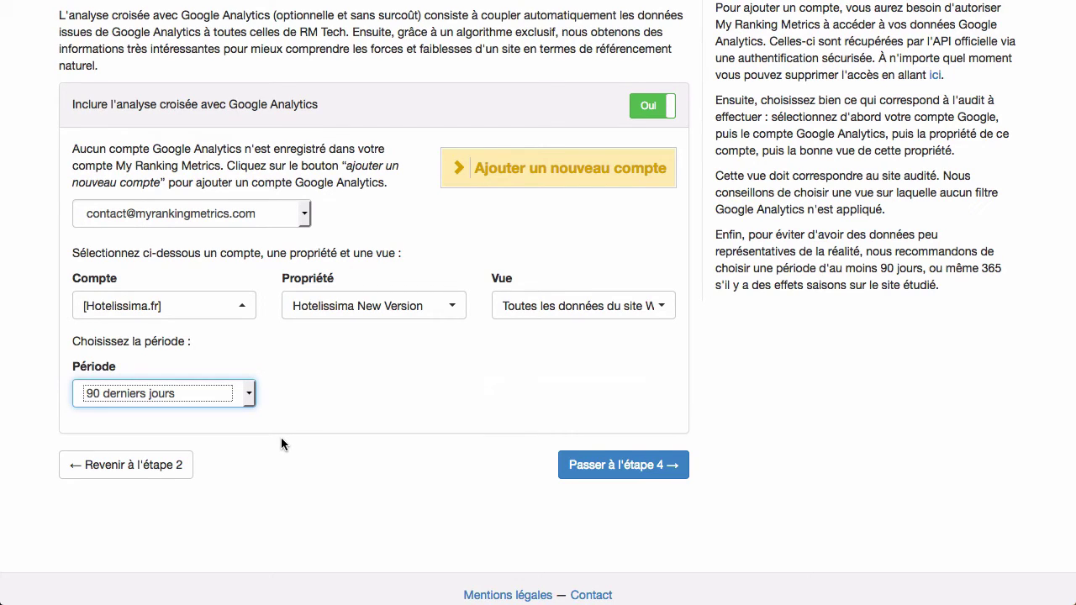
click(280, 434)
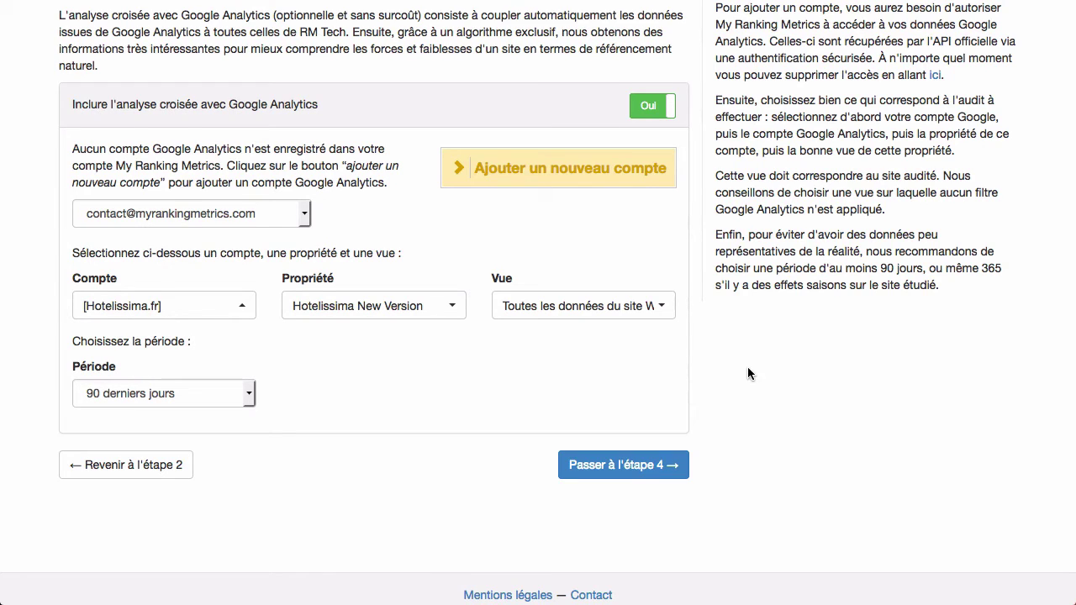
Turn the Google Analytics cross-analysis off and back on
click(647, 108)
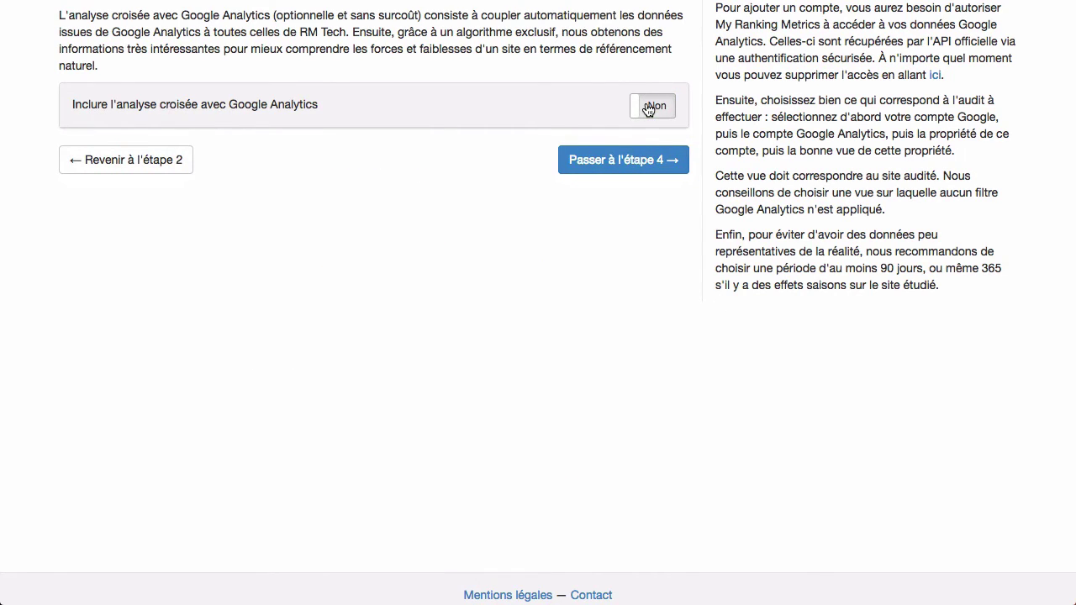
click(637, 105)
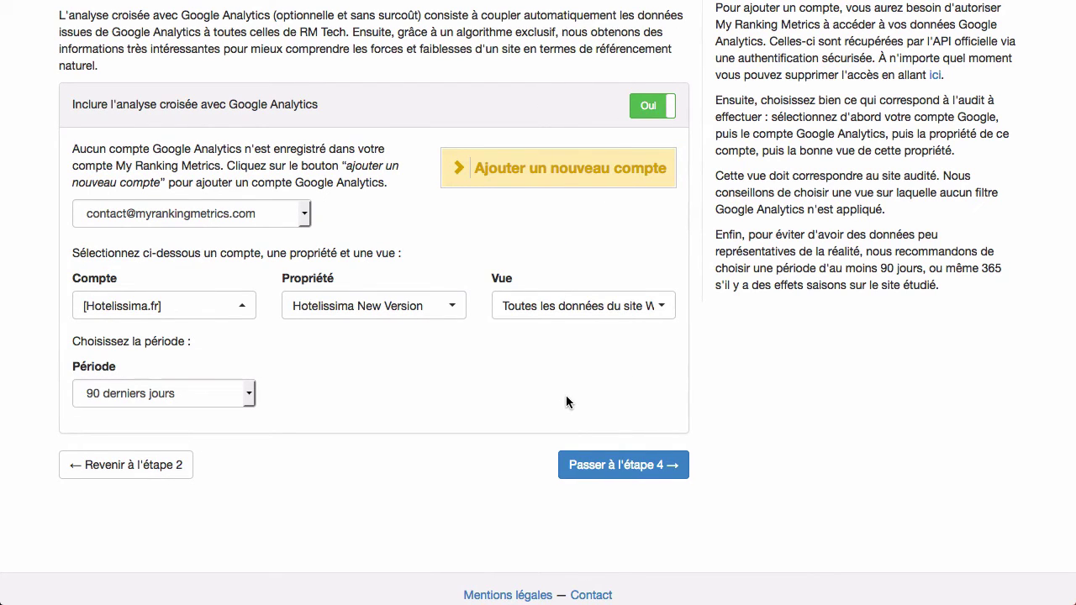
Continue to the payment options and launch the audit with existing credits, with a maximum of 20000 URLs to explore
scroll(538, 340, up, 3)
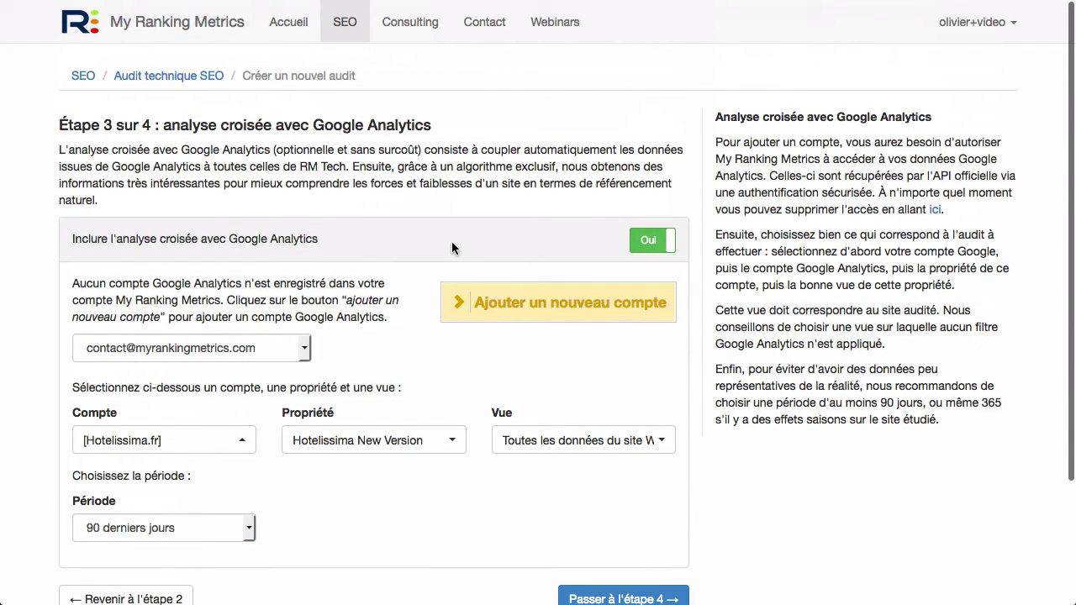
scroll(451, 248, down, 3)
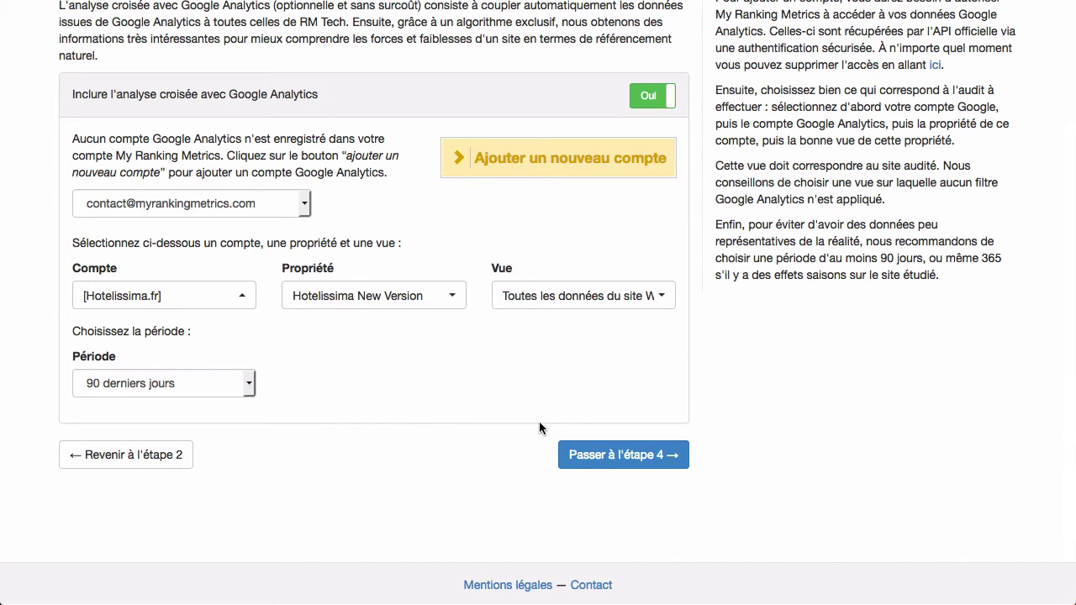
click(626, 455)
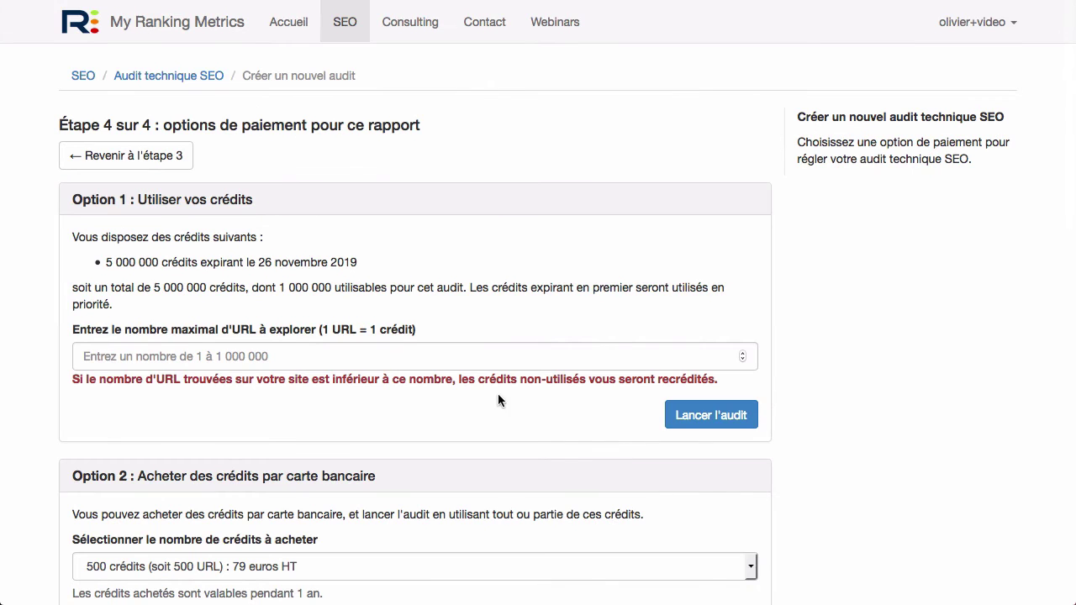
click(472, 356)
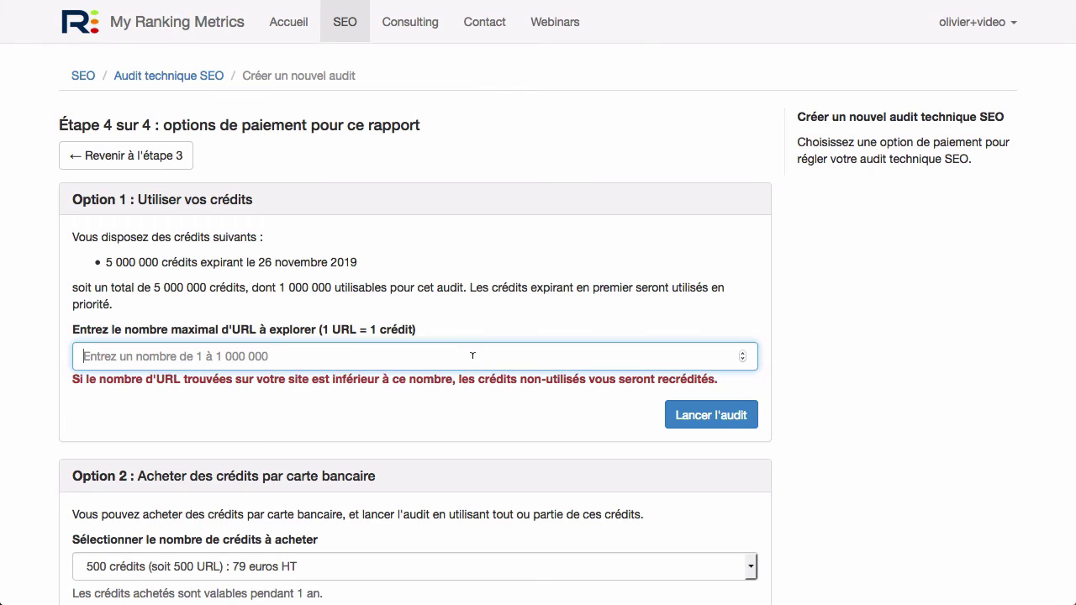
text(20000)
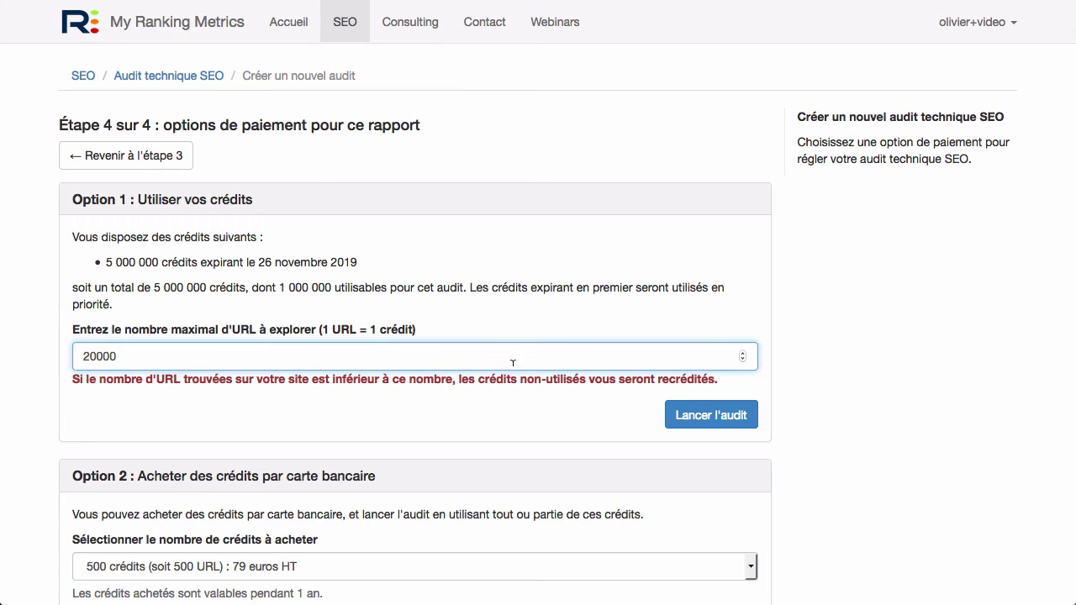
click(691, 415)
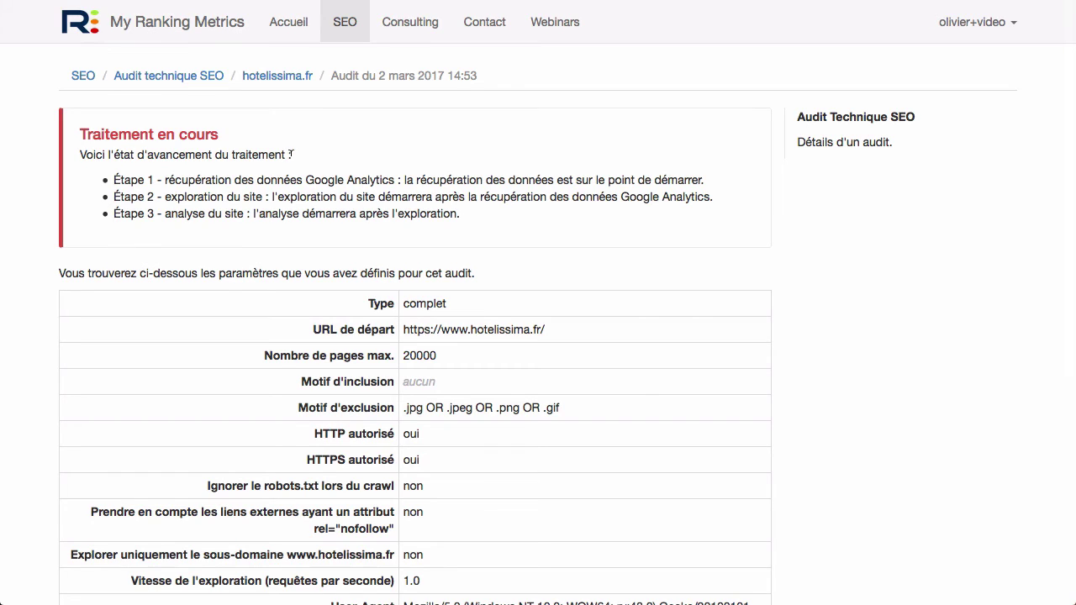
Start another new technical audit from the SEO audit list, using the Audit complet report type
click(175, 76)
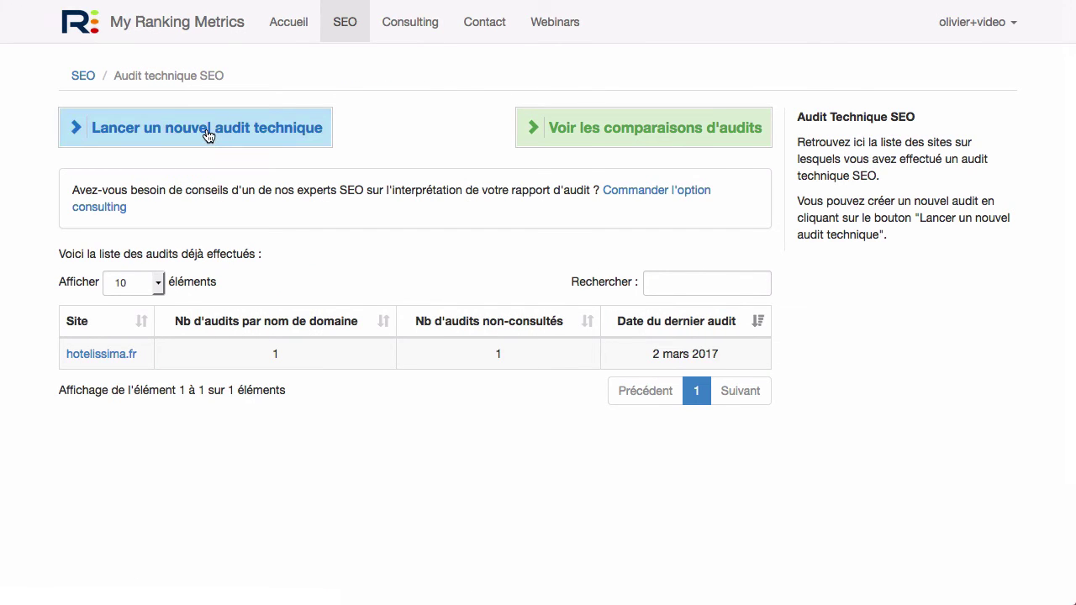
click(209, 136)
click(227, 266)
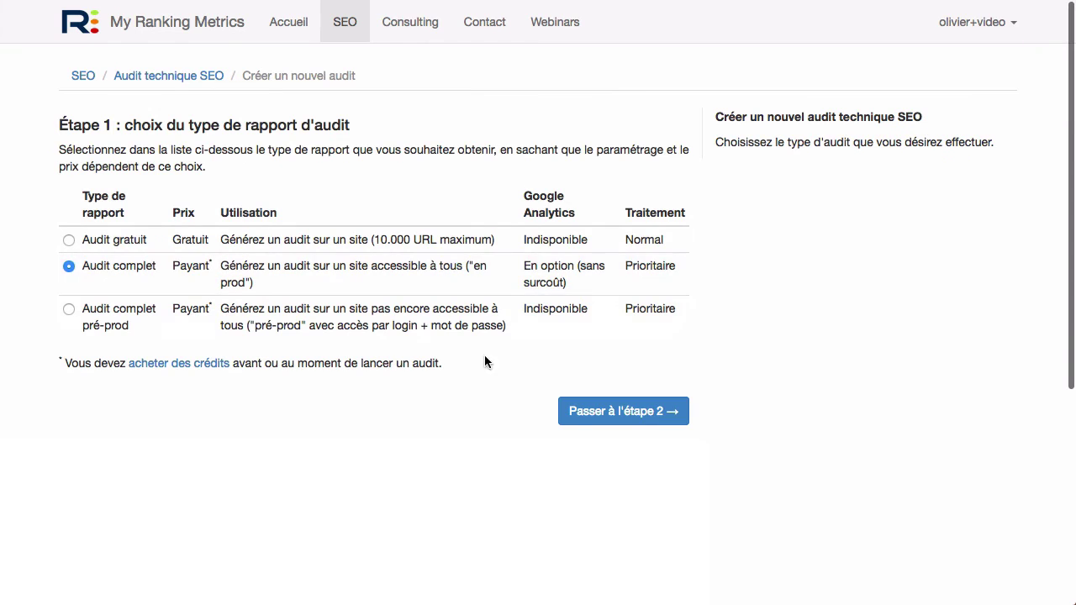
click(585, 411)
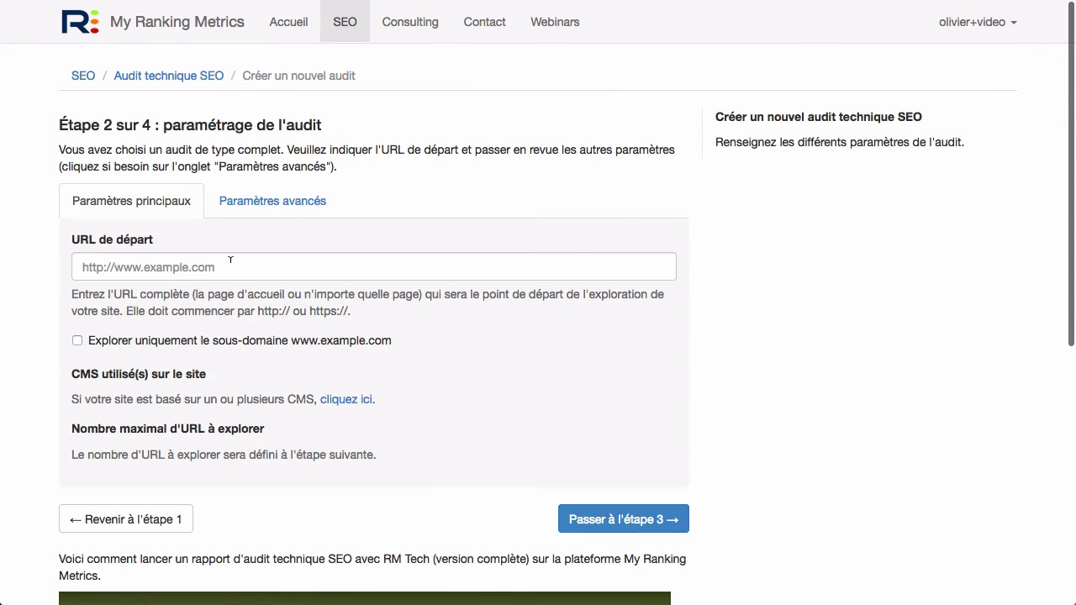
click(293, 257)
text(https://www.hotelissima.fr/)
click(579, 396)
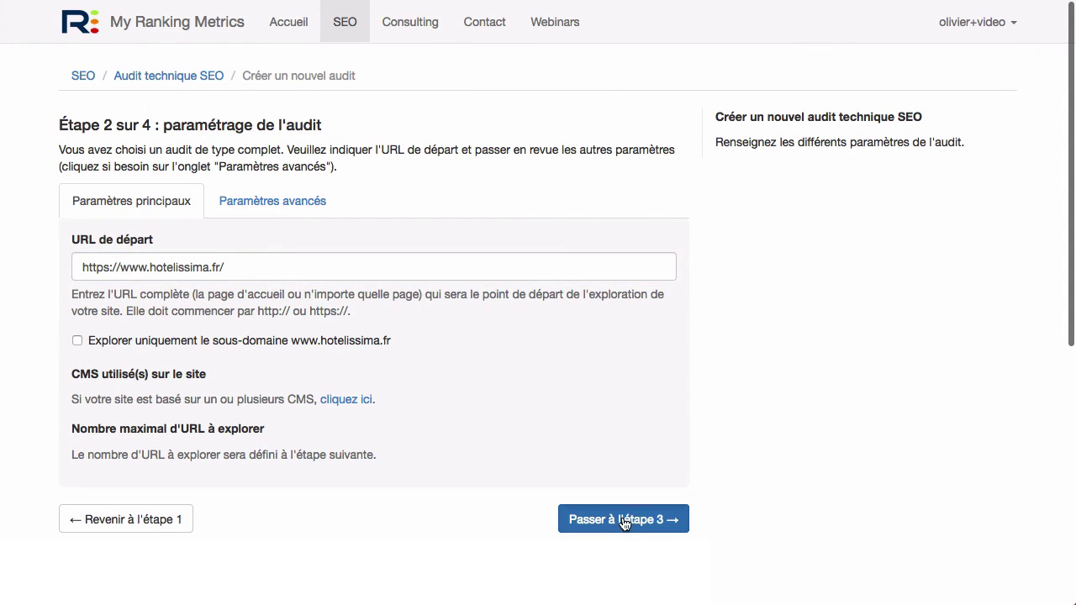
click(622, 518)
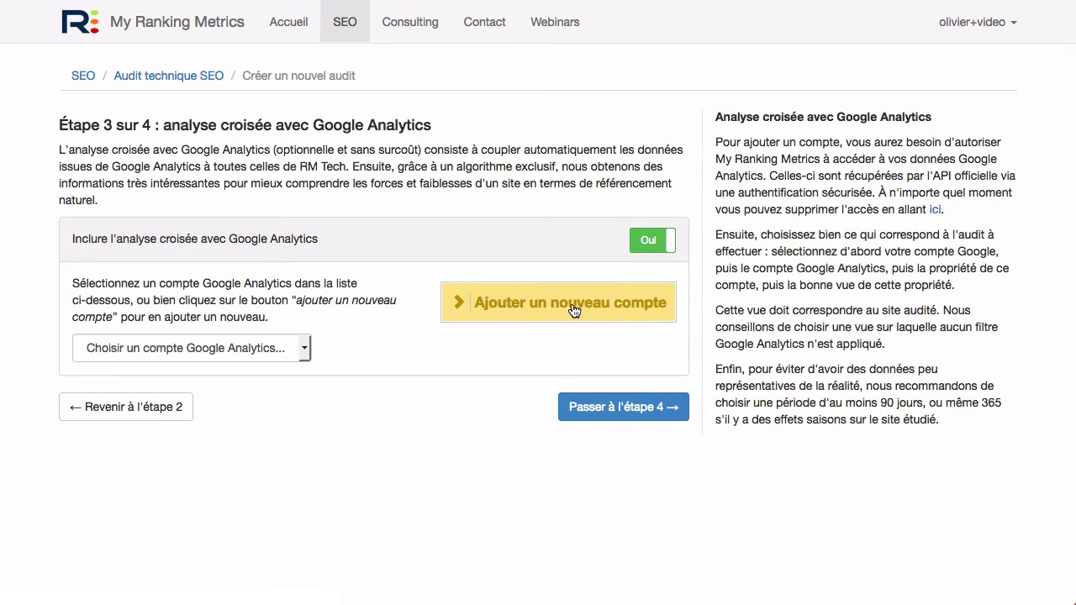
Select the already registered Google Analytics account for the cross-analysis
click(301, 347)
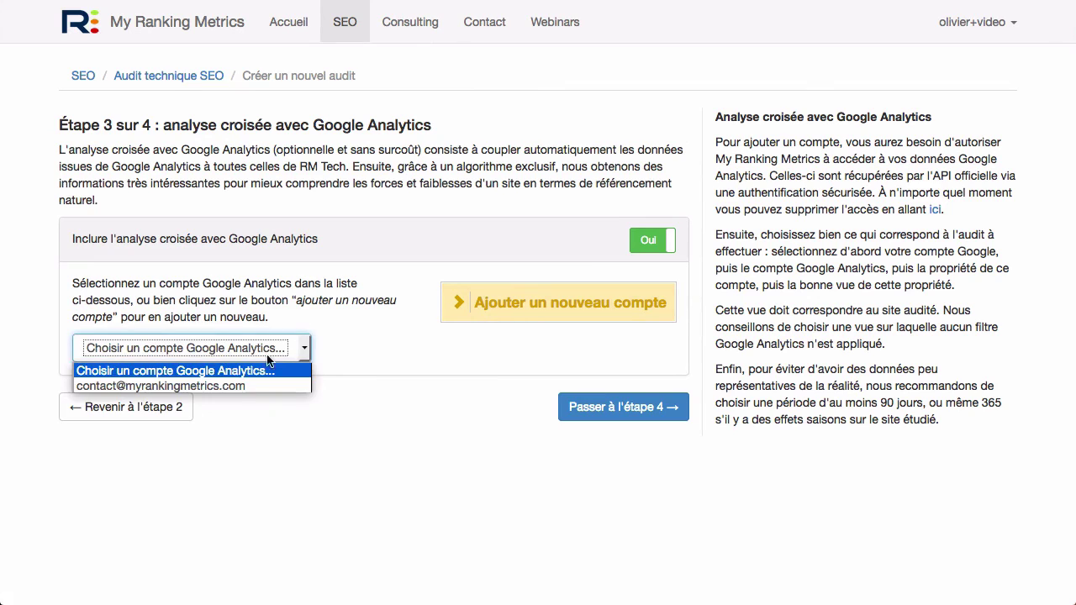
click(224, 386)
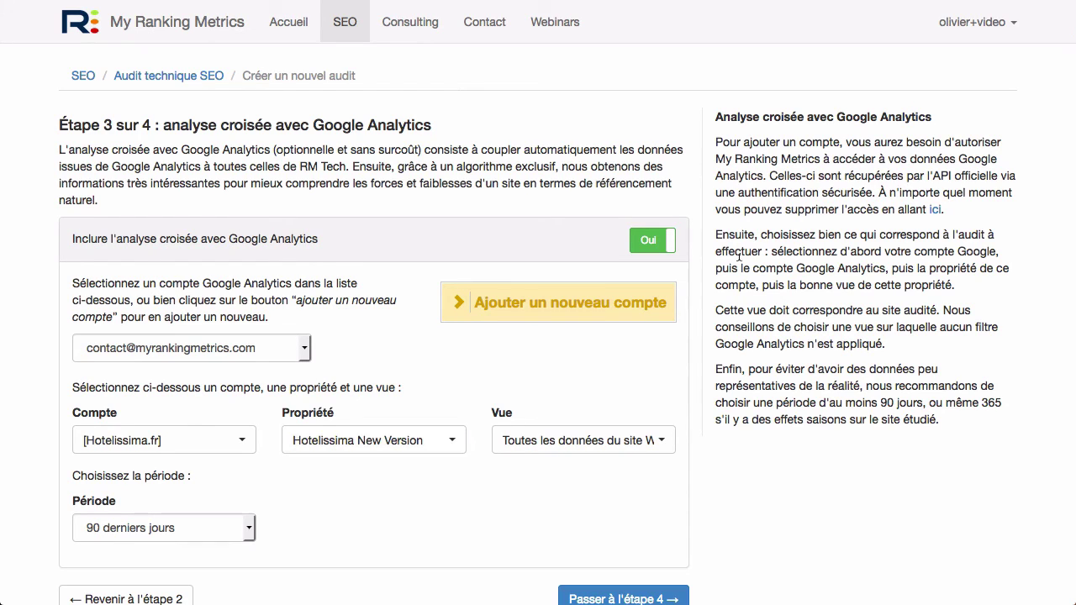
Open the Google accounts management page (Gérer vos comptes Google) in the account settings
click(999, 27)
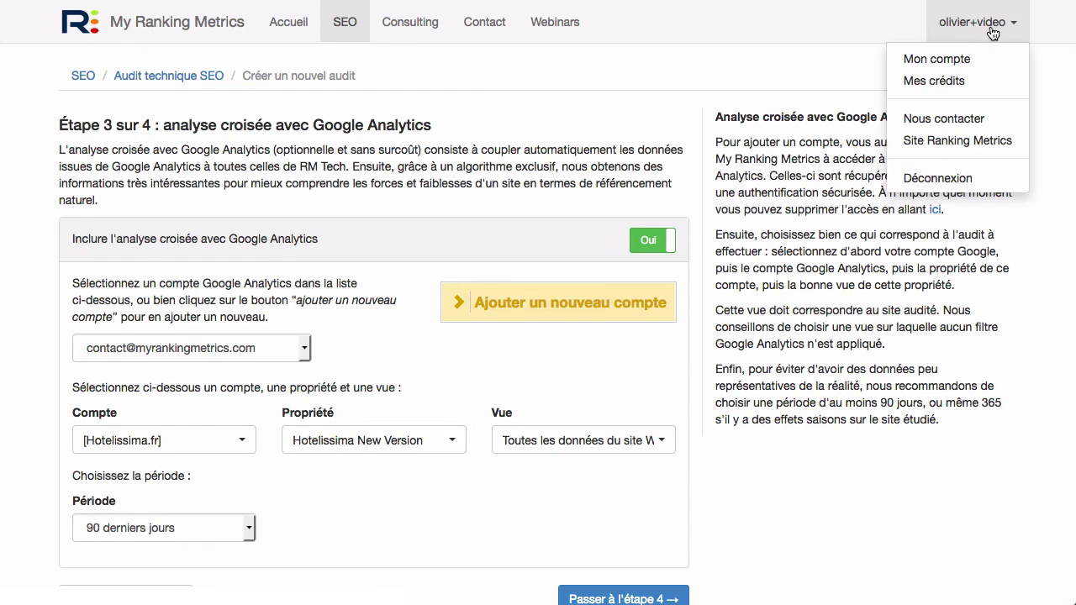
click(955, 61)
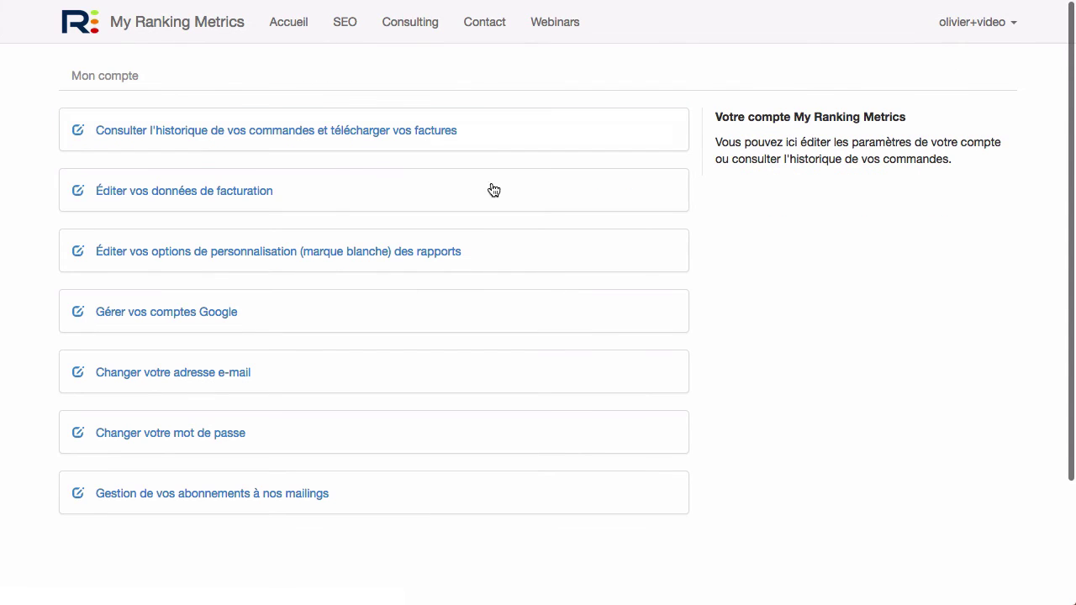
click(186, 313)
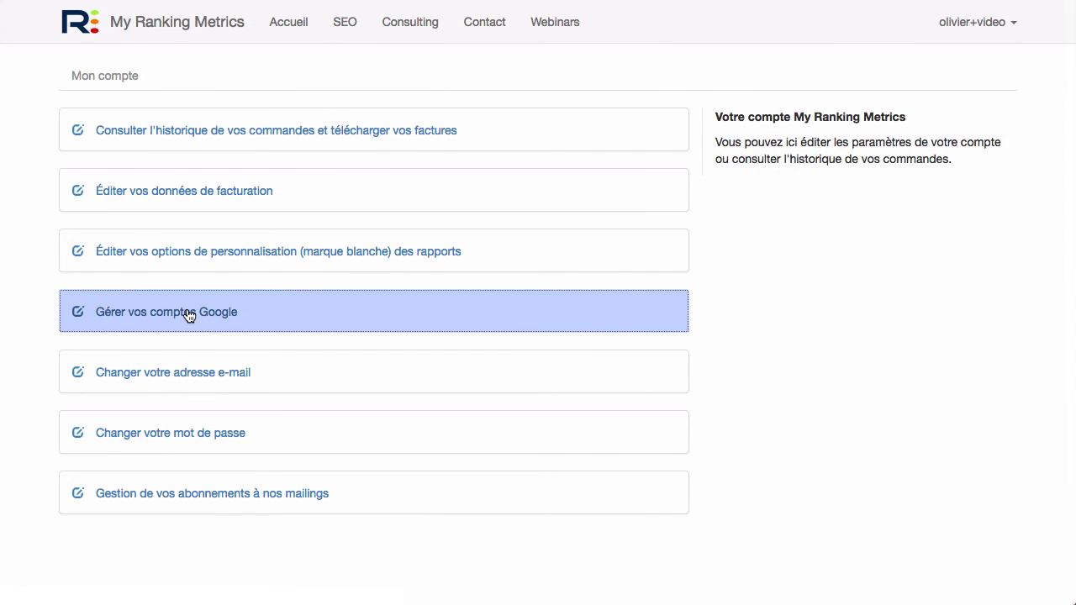